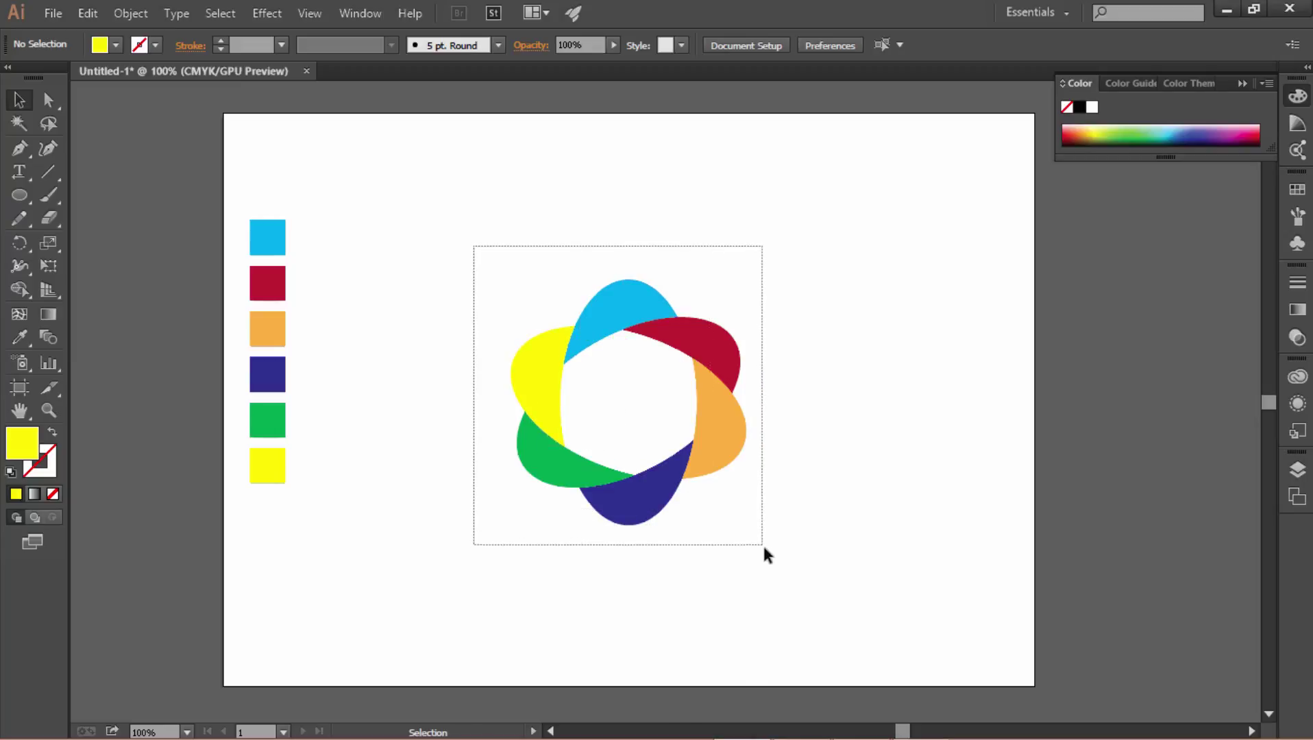
- Move the whole six-petal flower logo to the artboard's right edge and deselect it
left_click_drag(475, 260, 762, 546)
left_click_drag(623, 303, 1092, 237)
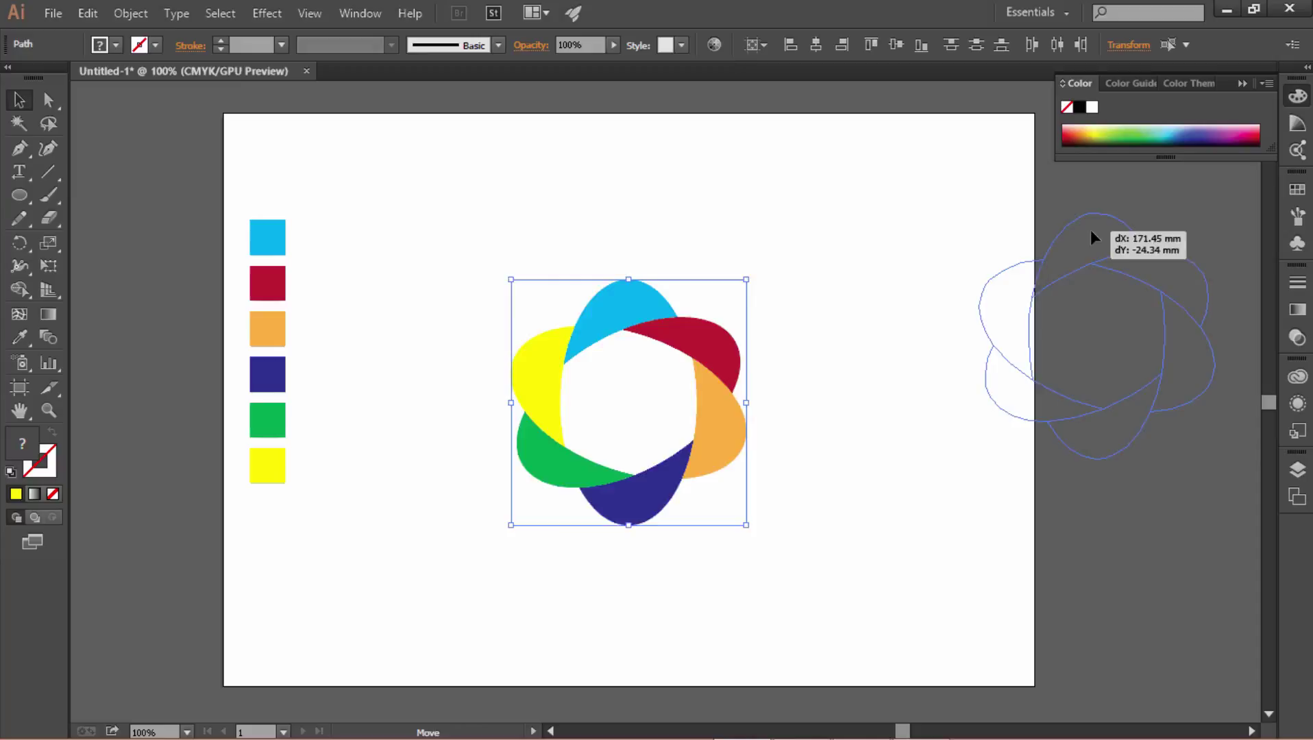
left_click(477, 529)
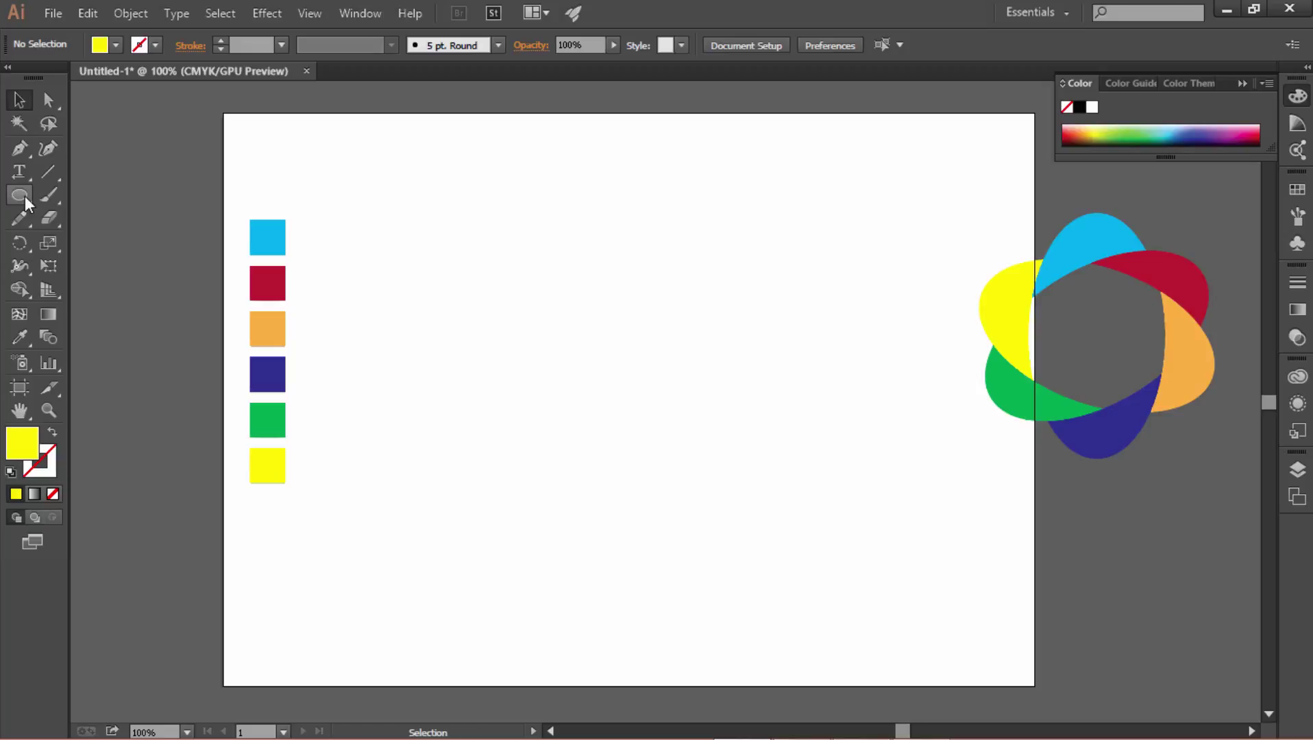
- Draw a yellow ellipse exactly 50 mm wide by 90 mm tall on the artboard
left_click(24, 196)
left_click(552, 368)
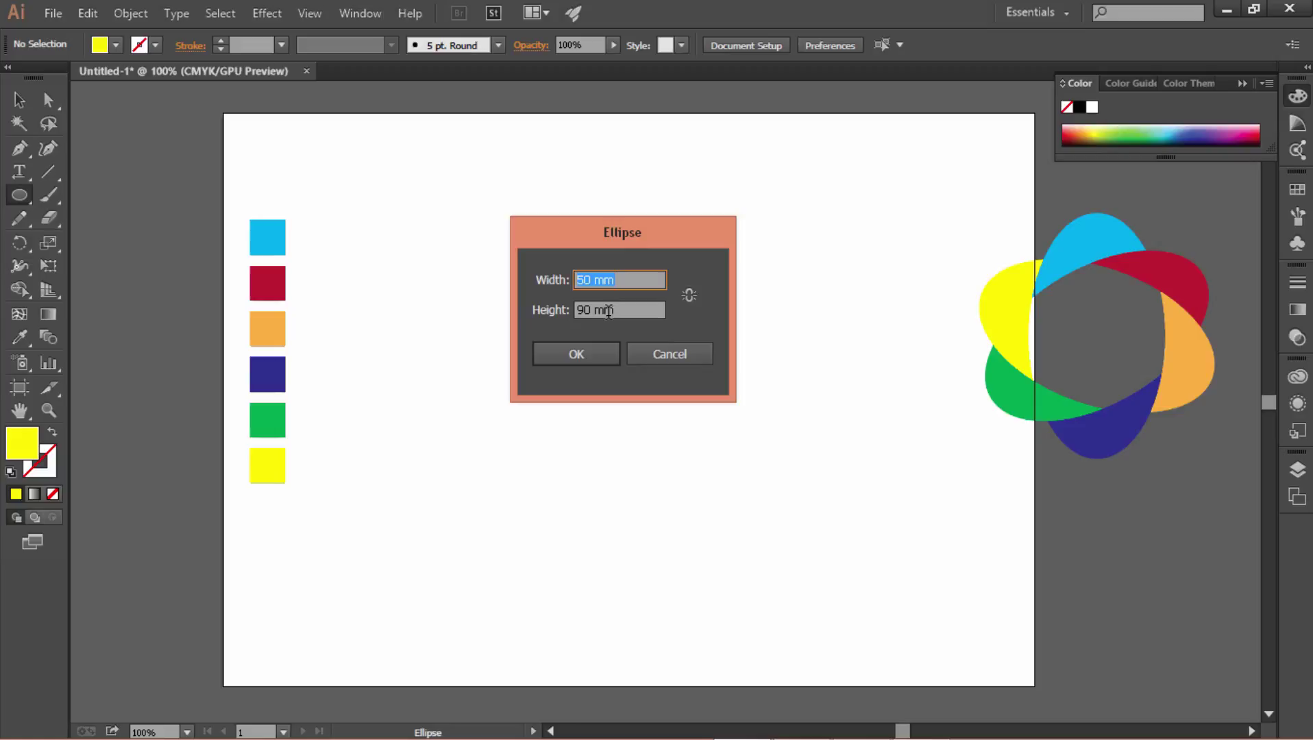
left_click(587, 354)
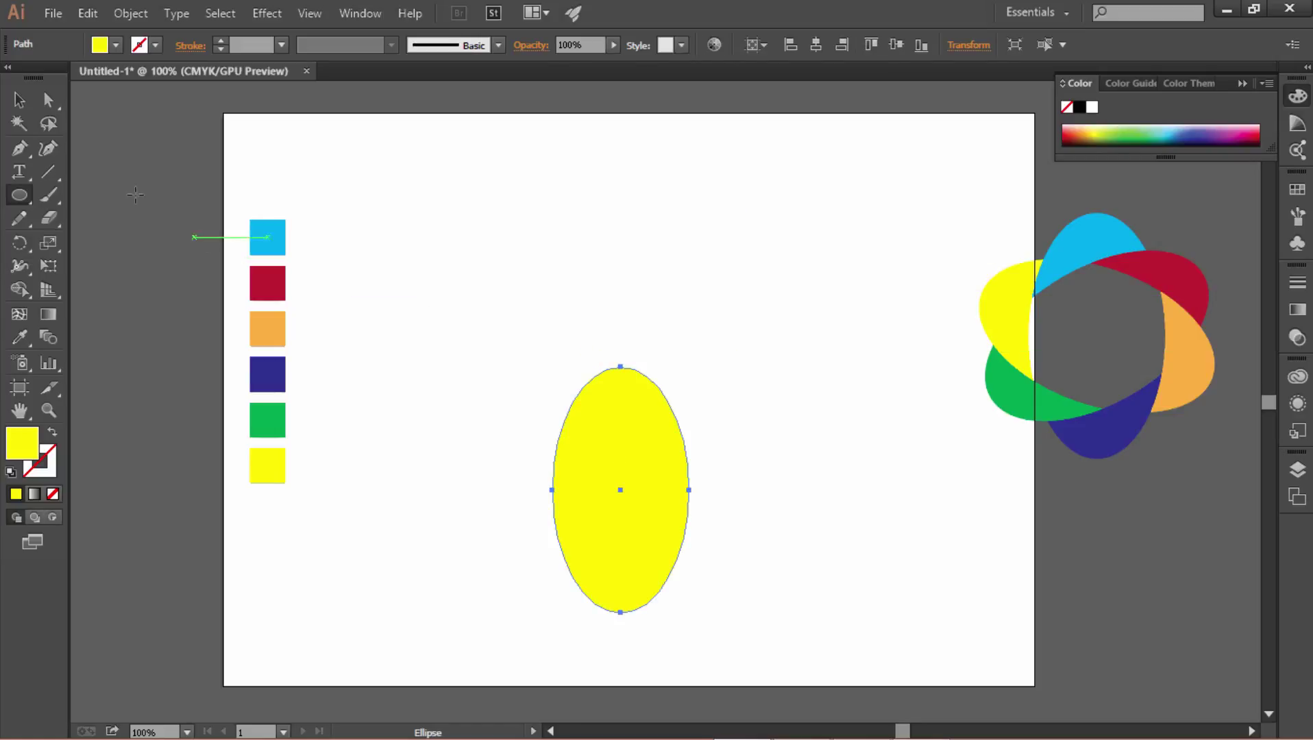
- Align the yellow ellipse to the artboard's horizontal and vertical centre, keeping Align to Artboard
left_click(18, 99)
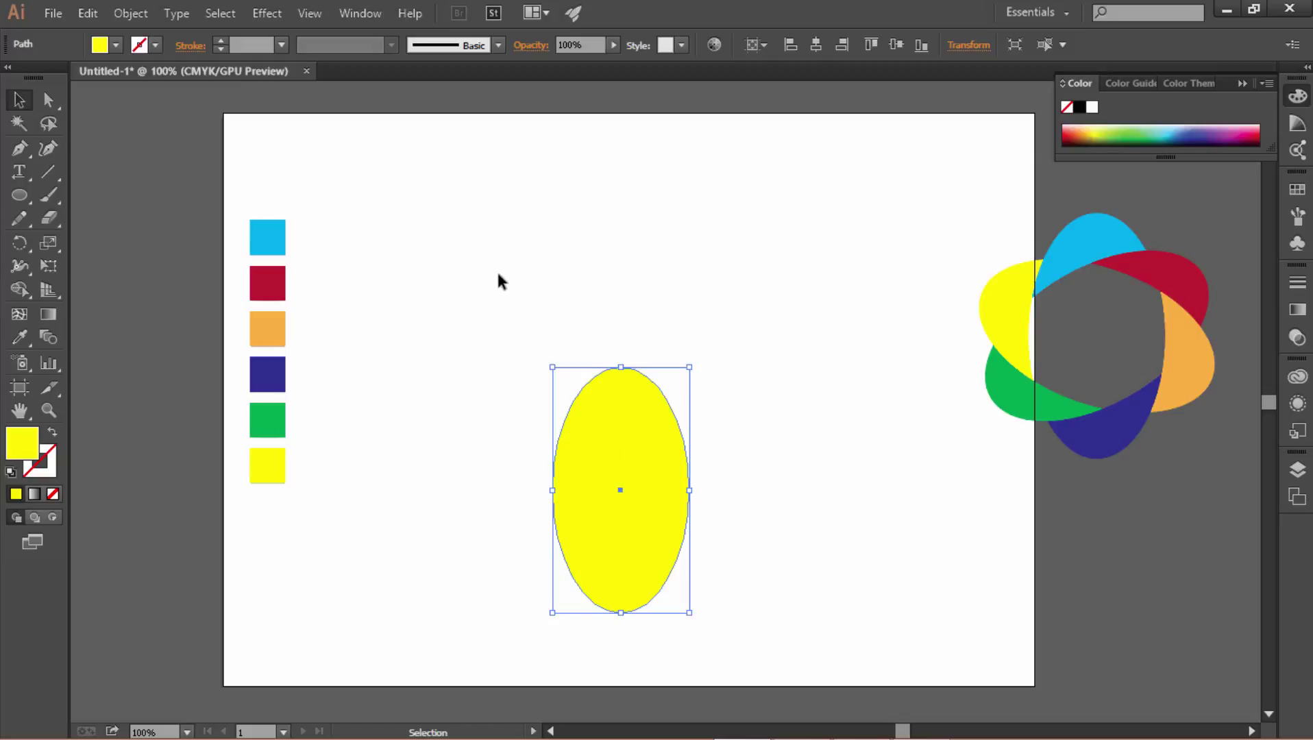
left_click(815, 45)
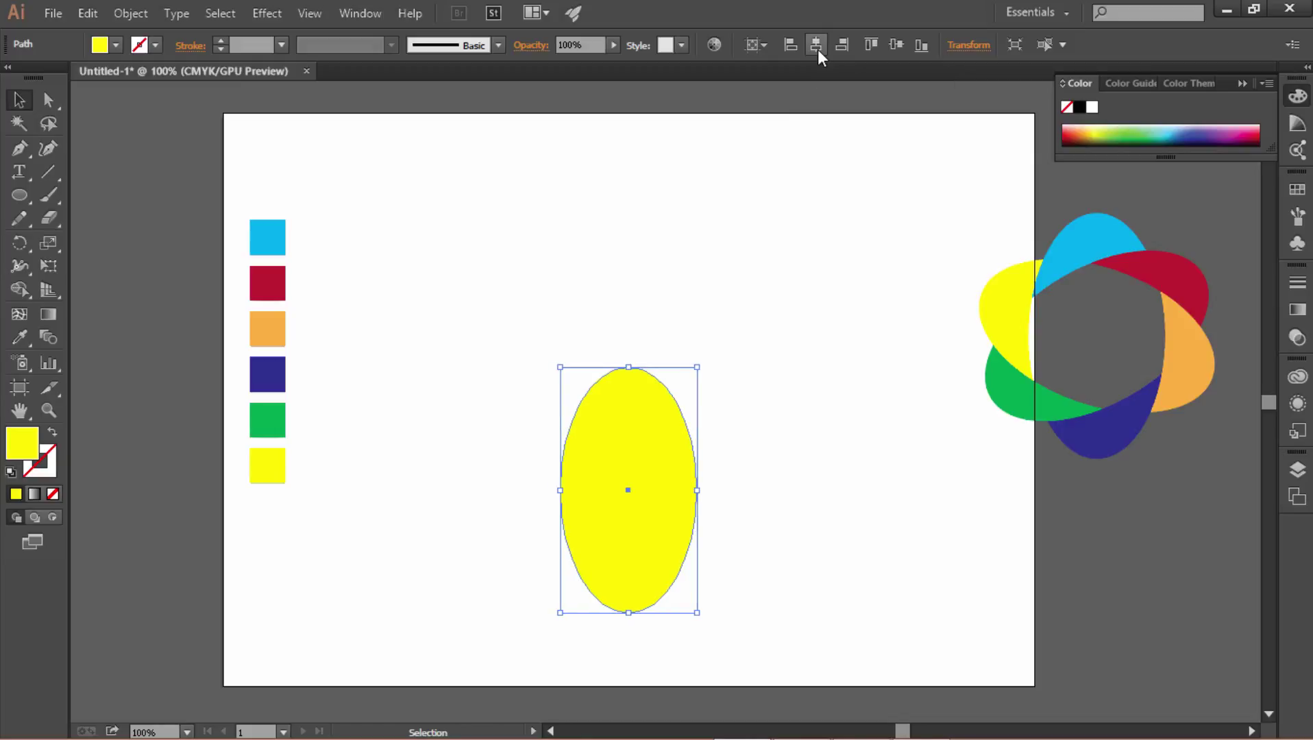
left_click(894, 48)
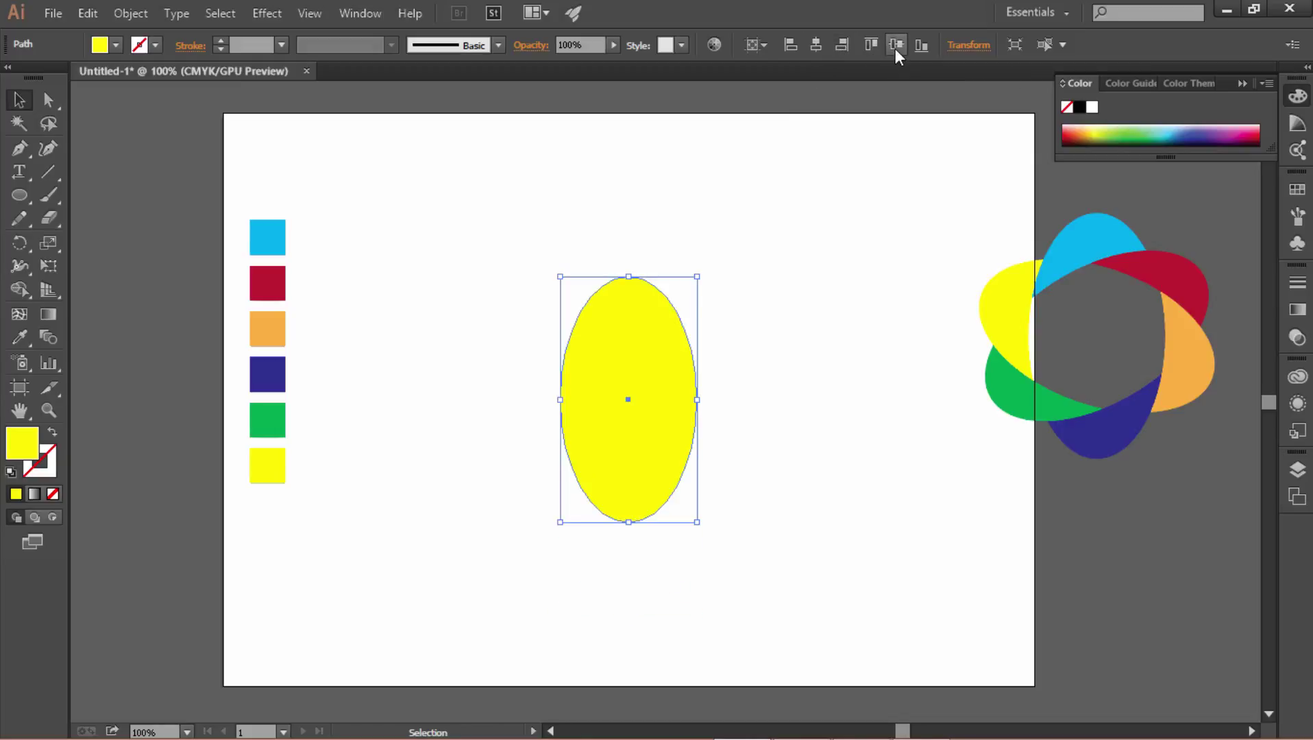
left_click(766, 46)
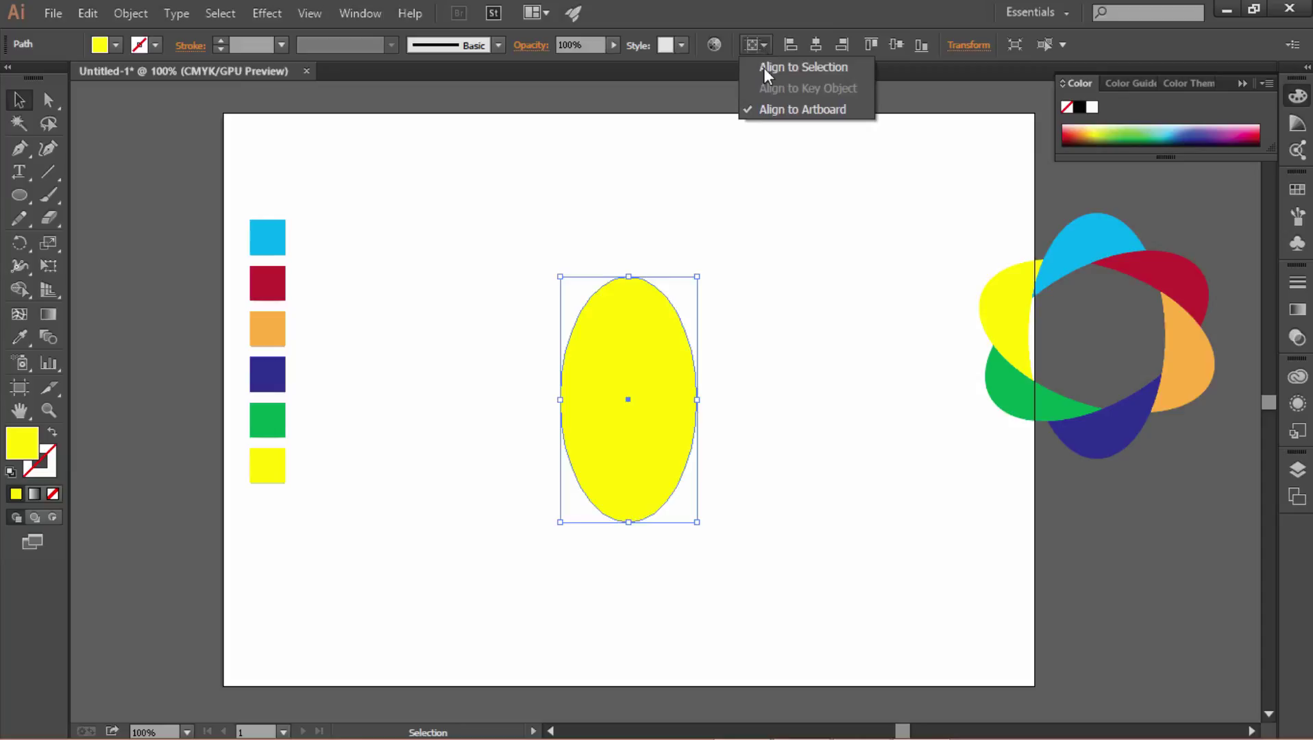
left_click(828, 117)
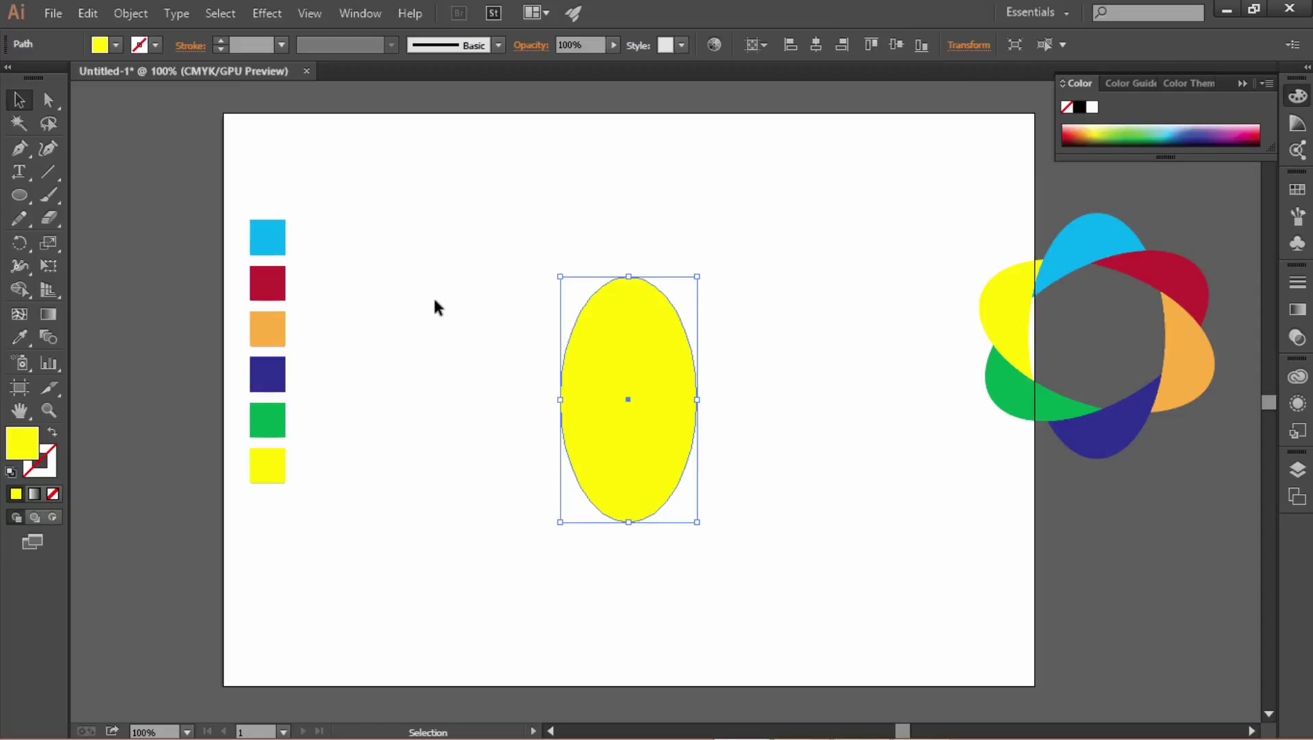
- Add copies of the ellipse rotated 70° and 50°, giving three overlapping ellipses
double_click(27, 241)
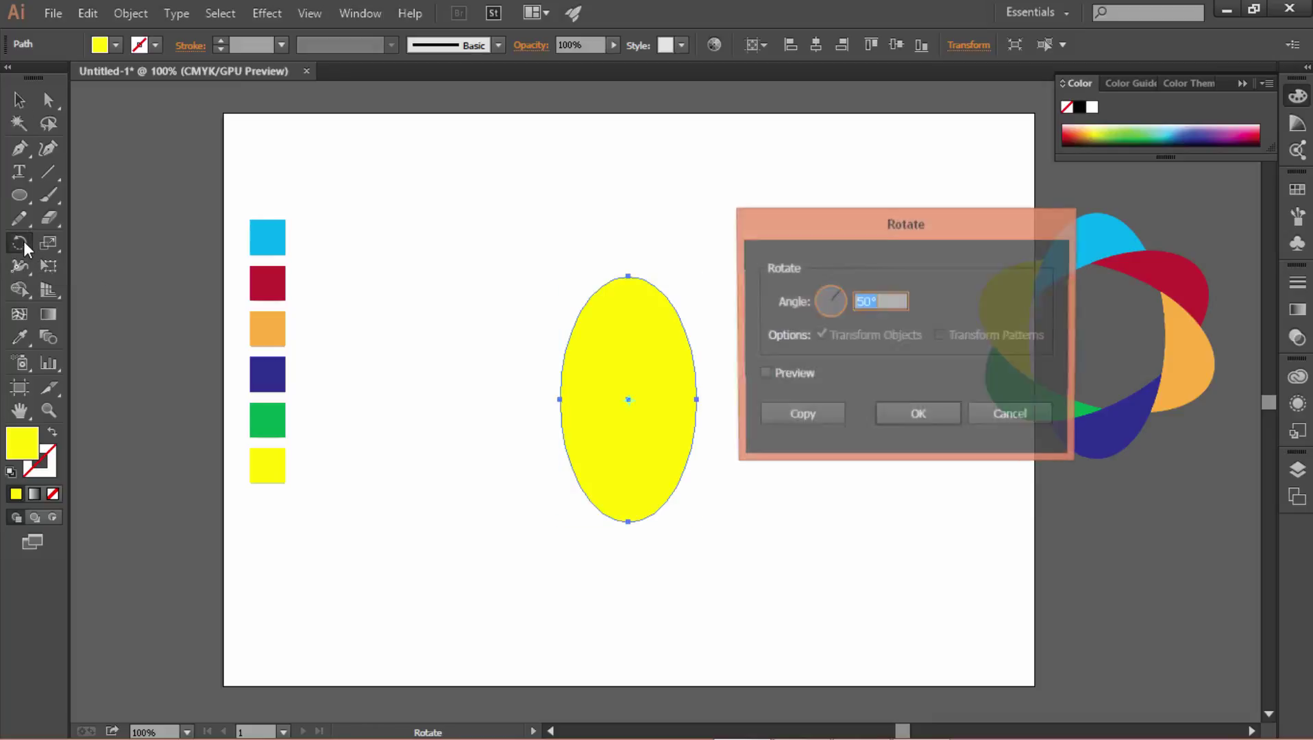
left_click_drag(910, 224, 873, 174)
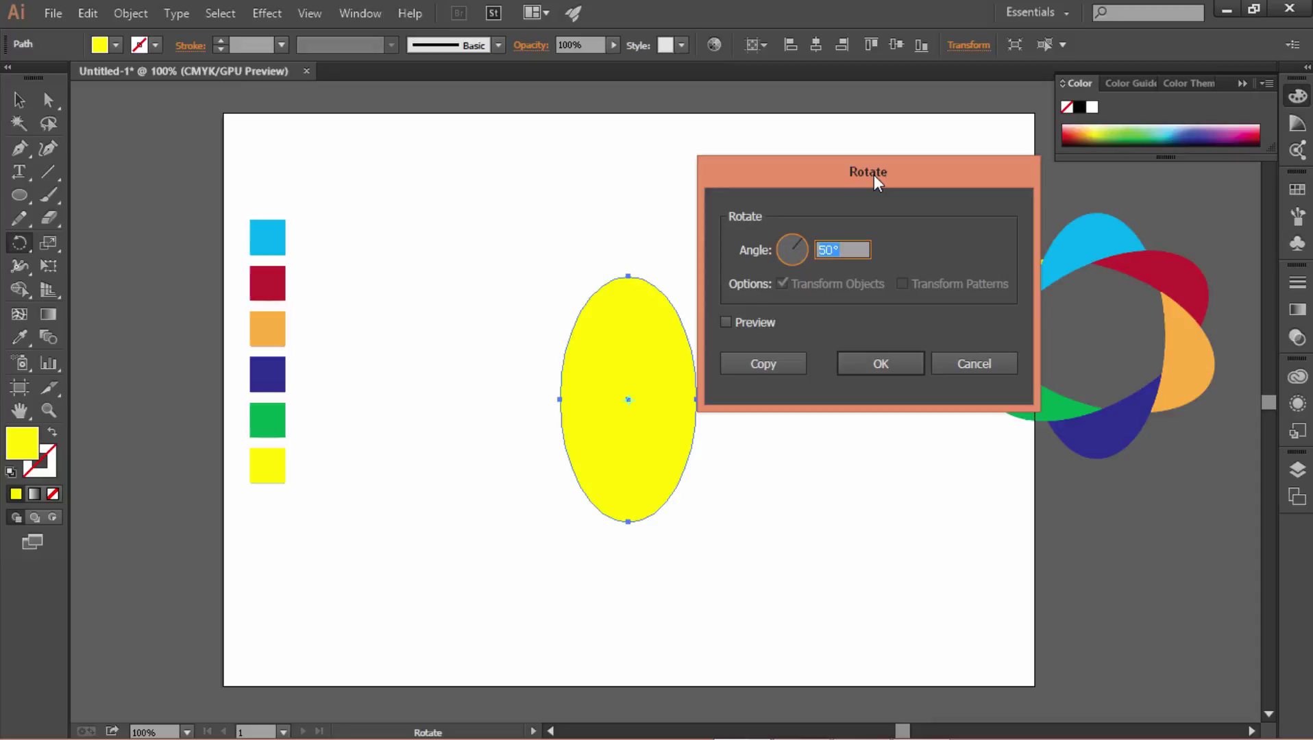
type("70")
left_click(764, 364)
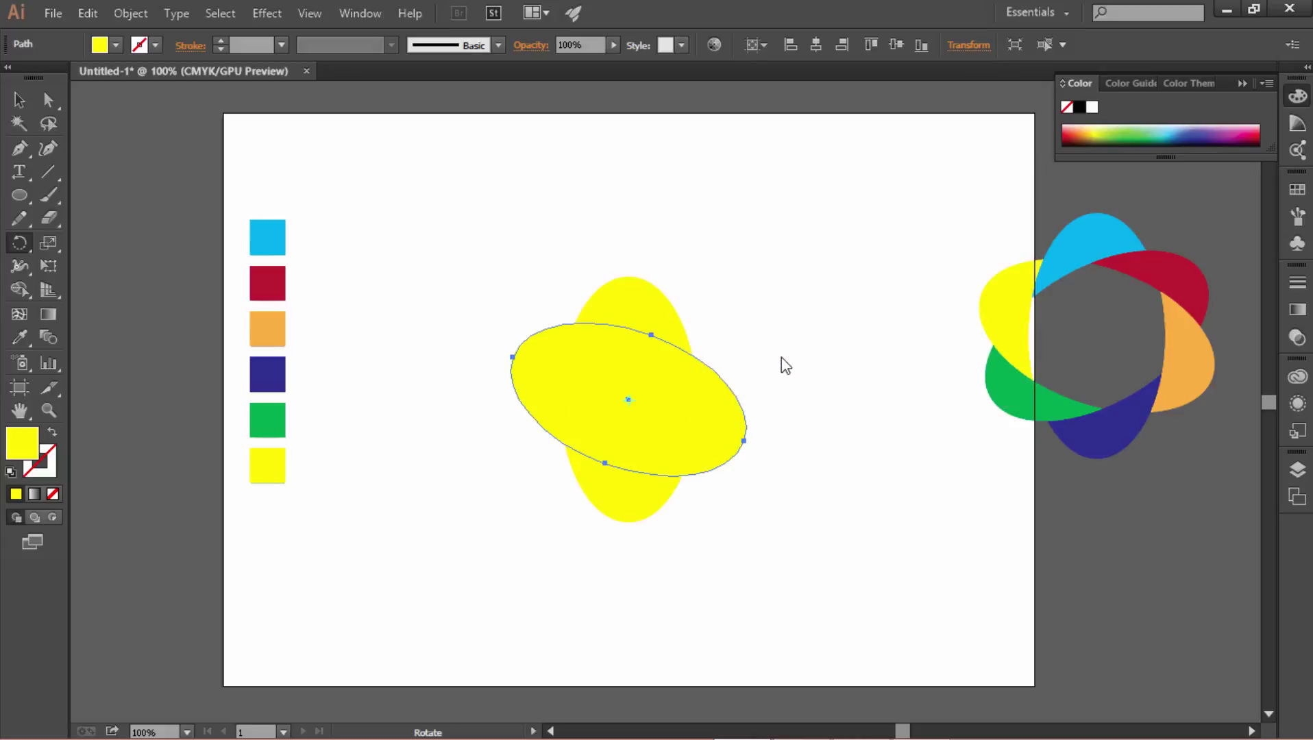
double_click(20, 244)
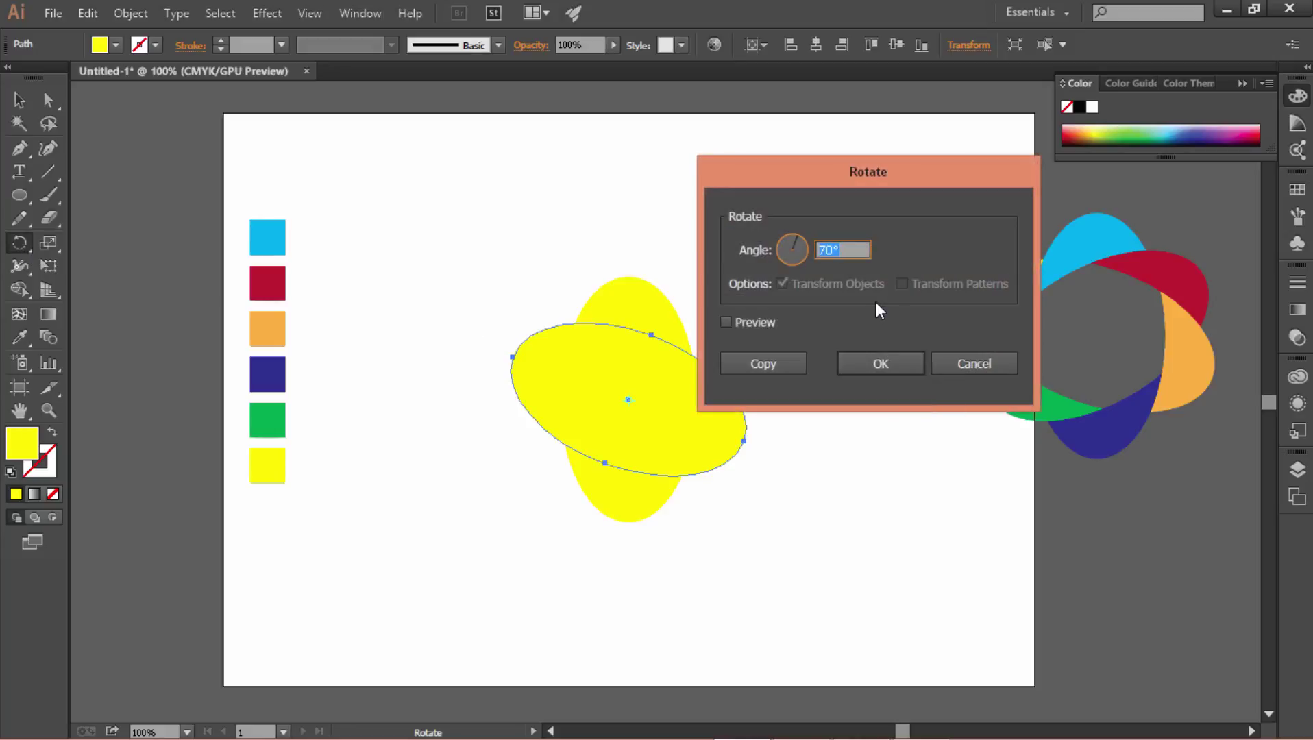
type("50")
left_click(785, 364)
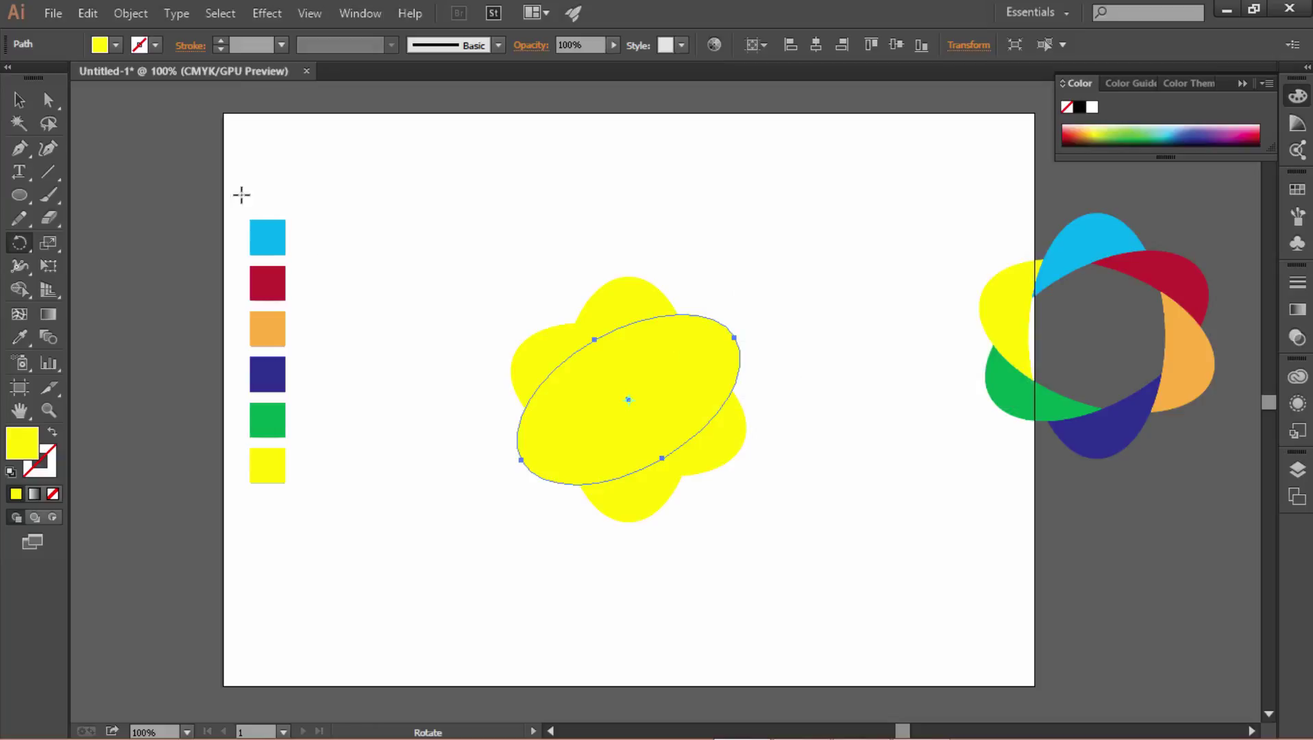
key("v")
left_click(470, 259)
- Use Shape Builder to merge the top, lower and left slivers into their petals
left_click_drag(470, 259, 757, 509)
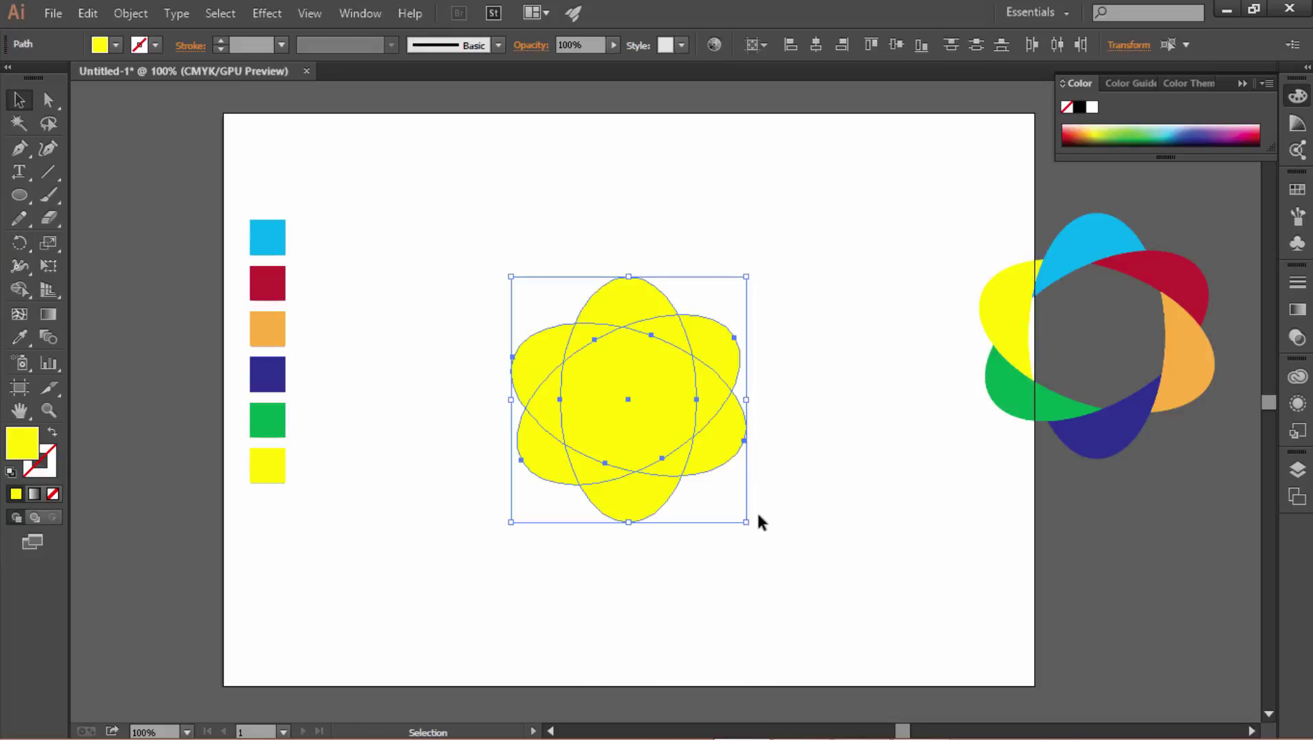
left_click(29, 292)
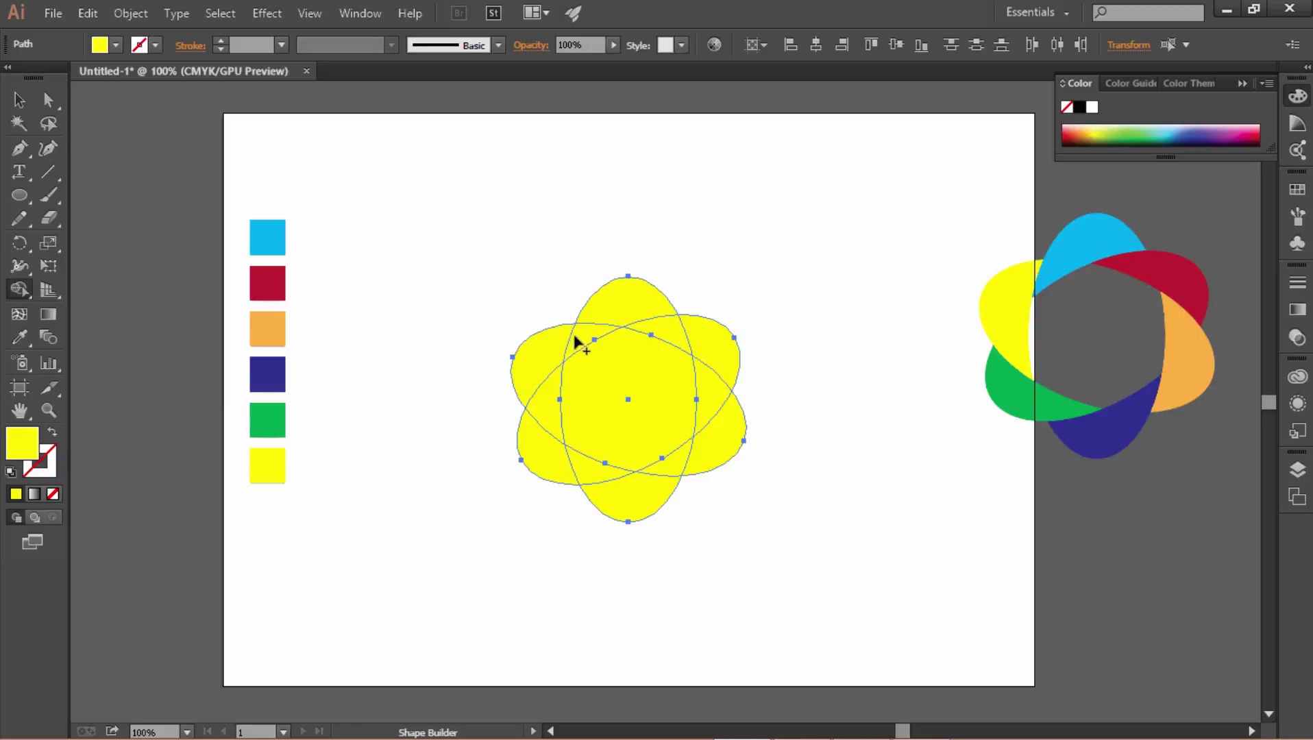
left_click_drag(603, 316, 621, 308)
mouse_move(672, 470)
left_mouse_down()
mouse_move(611, 485)
mouse_move(557, 455)
left_mouse_up()
left_click_drag(545, 408, 543, 366)
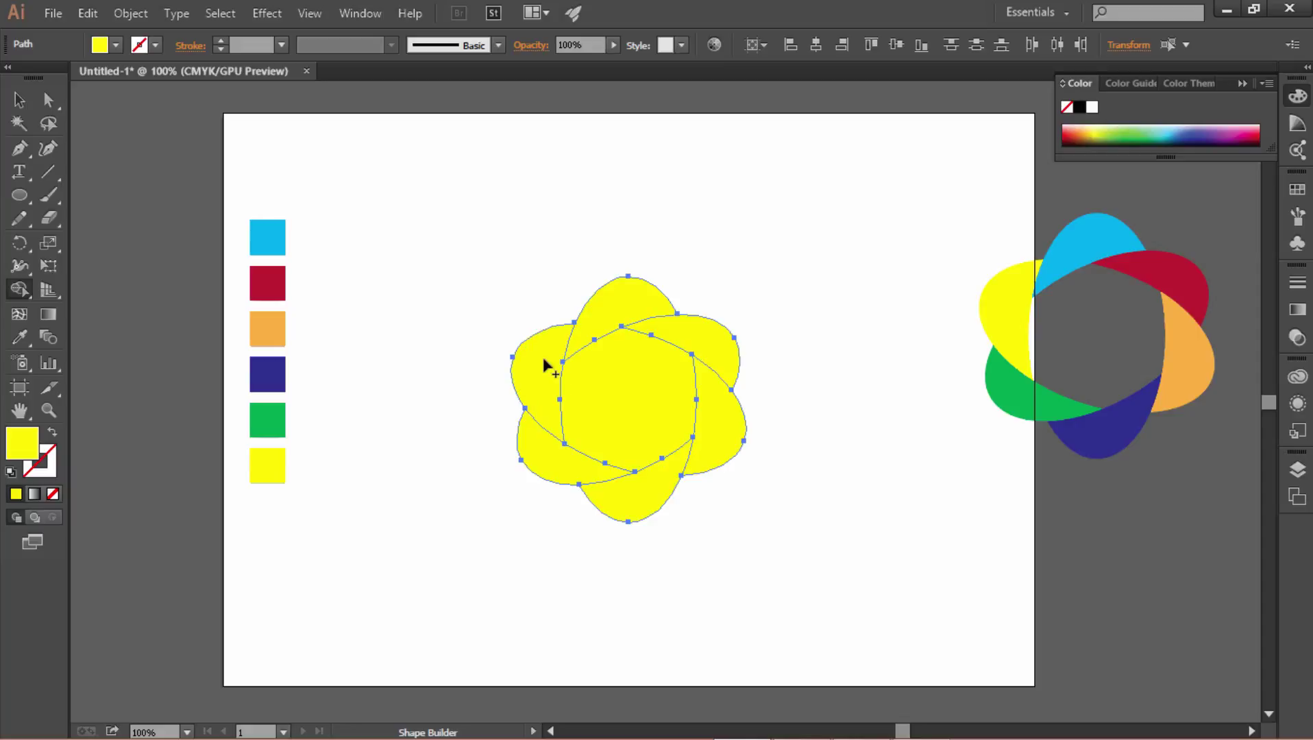
left_click(28, 100)
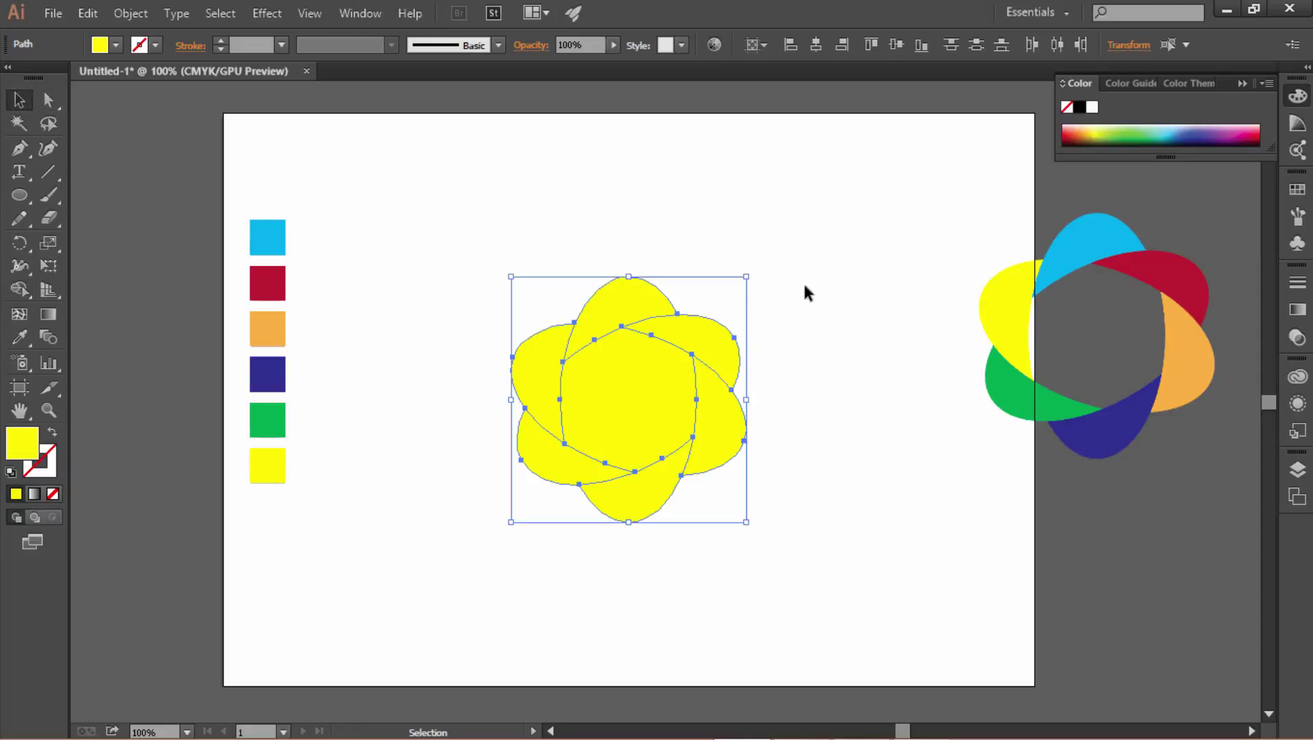
- Delete the central hexagon piece and zoom in to 150% on the flower
left_click(807, 292)
left_click(647, 387)
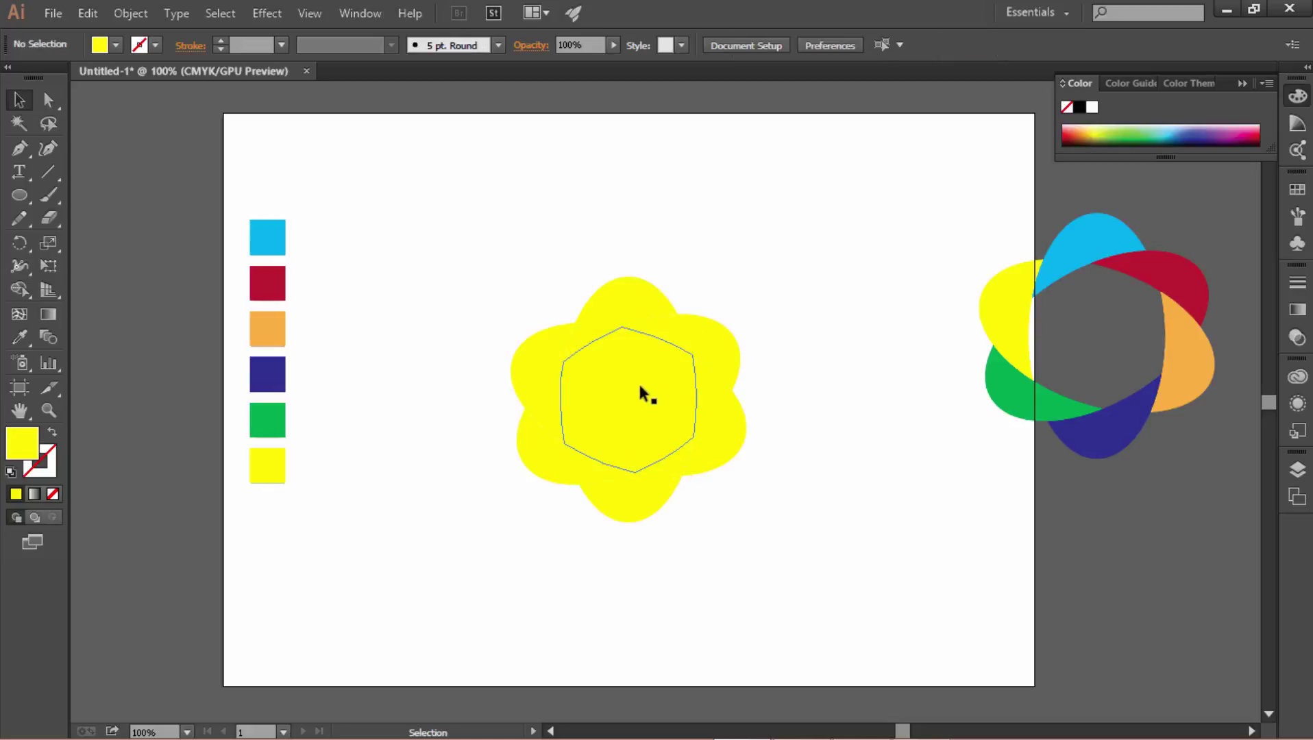
left_click(638, 387)
key("Delete")
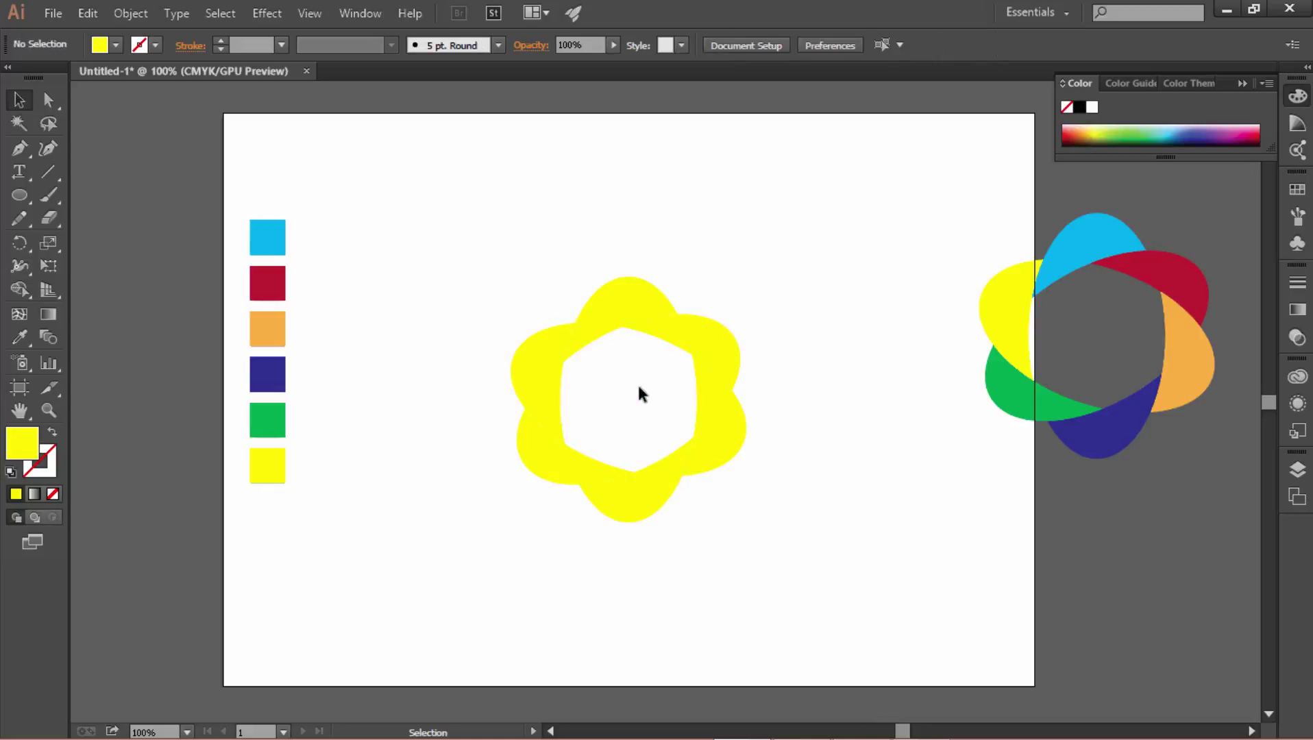
left_click(638, 384, "ctrl+space")
left_click_drag(648, 383, 667, 389)
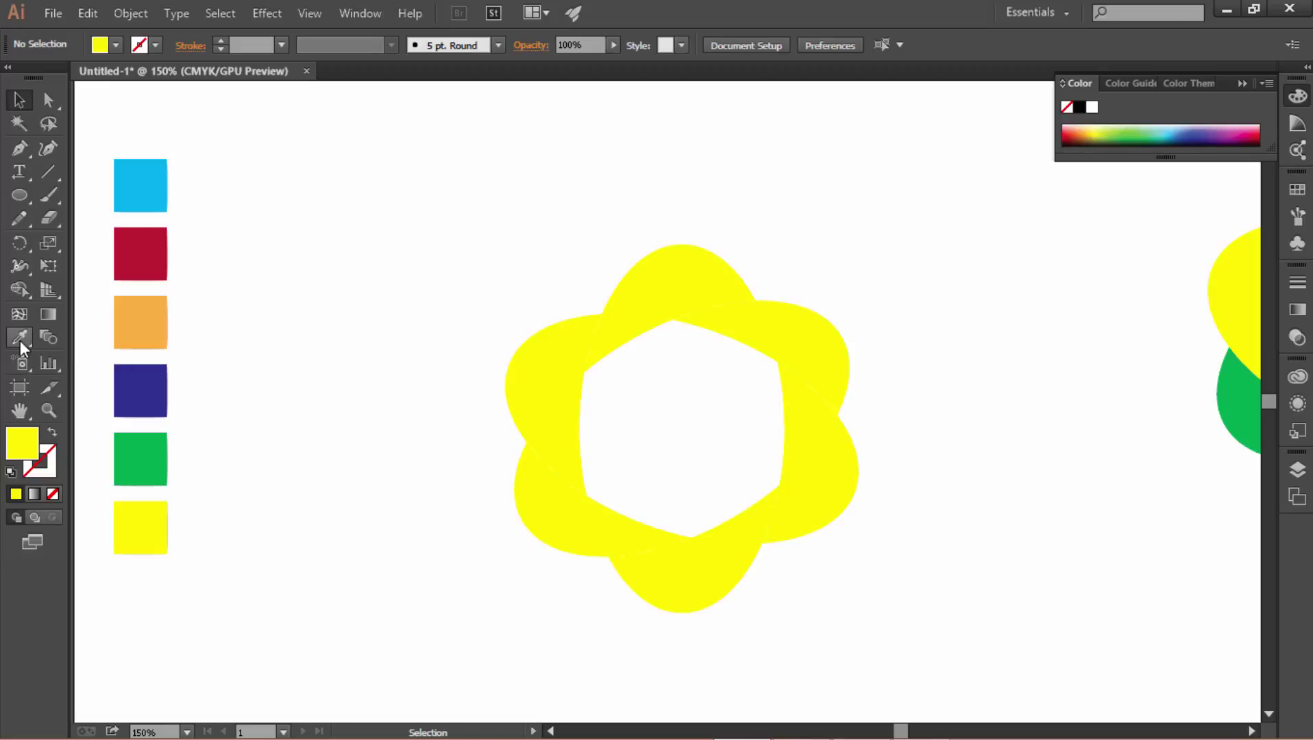
- Fill the top petal cyan and the upper-right petal crimson from the swatches
left_click(51, 107)
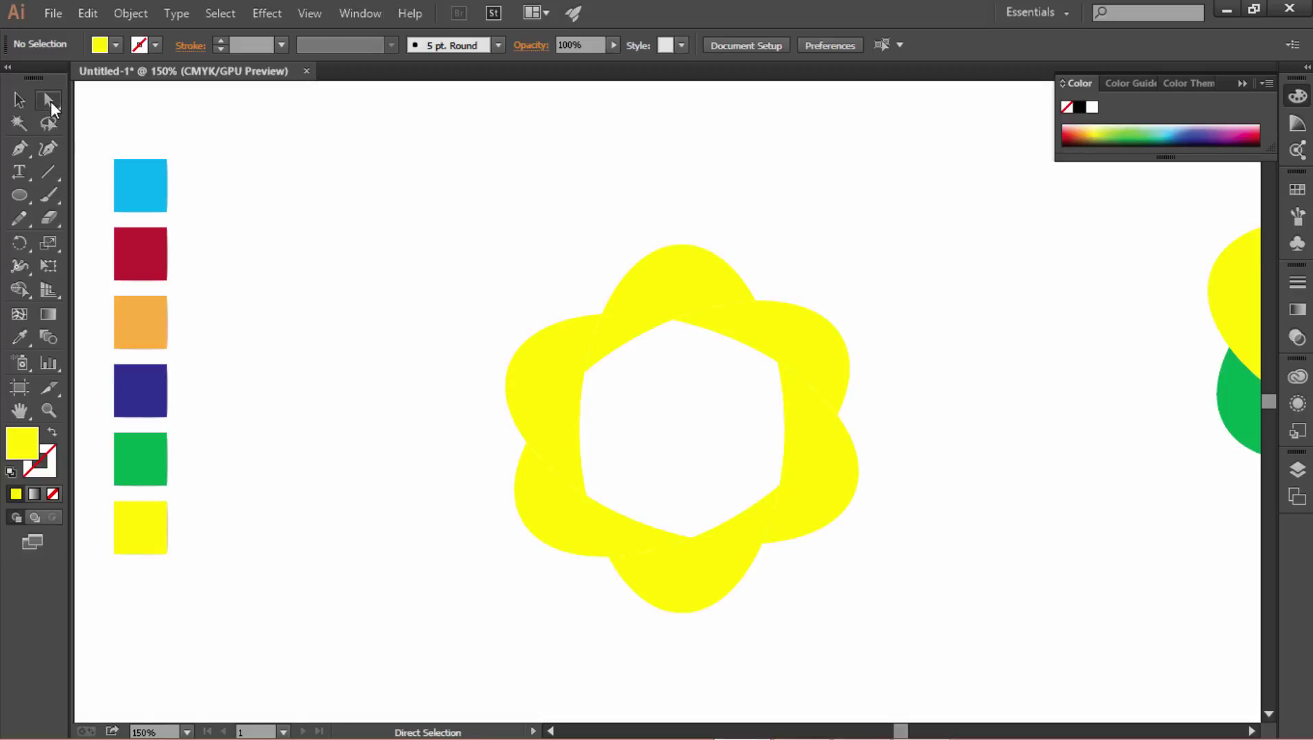
left_click(15, 341)
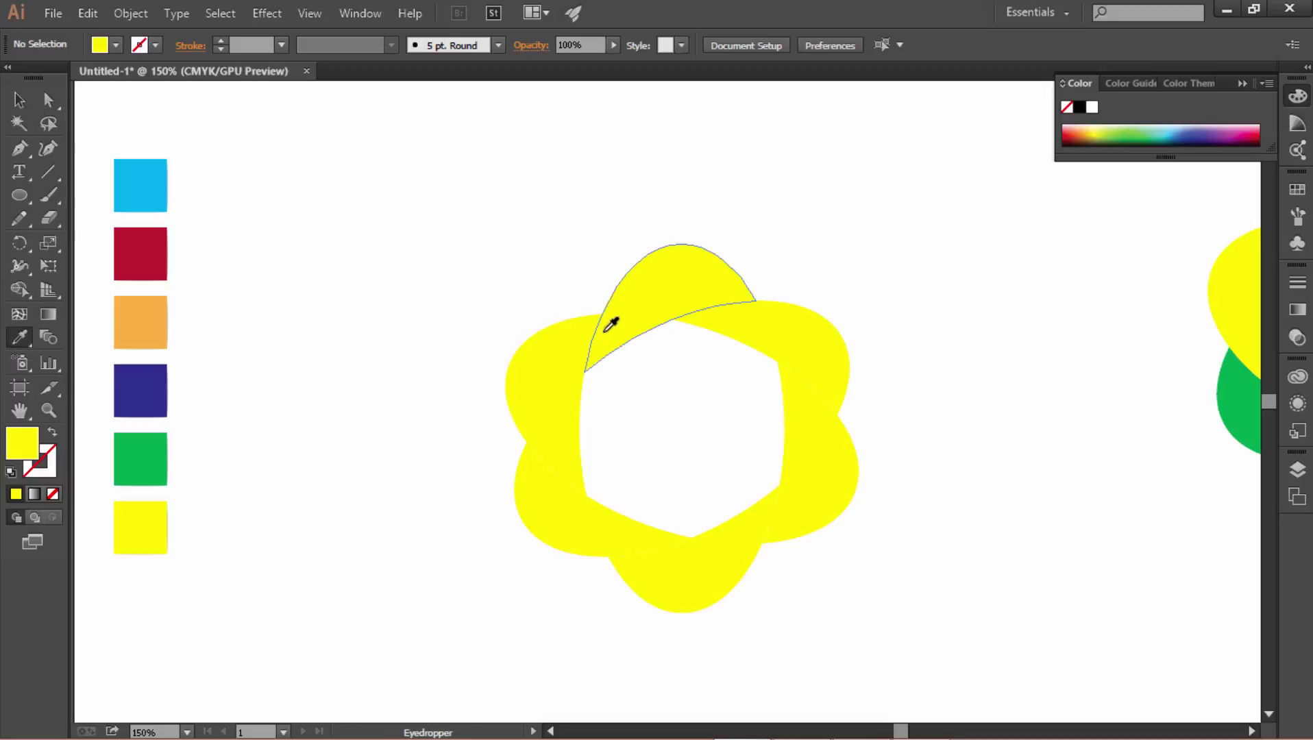
key("ctrl")
left_click(650, 288, "ctrl")
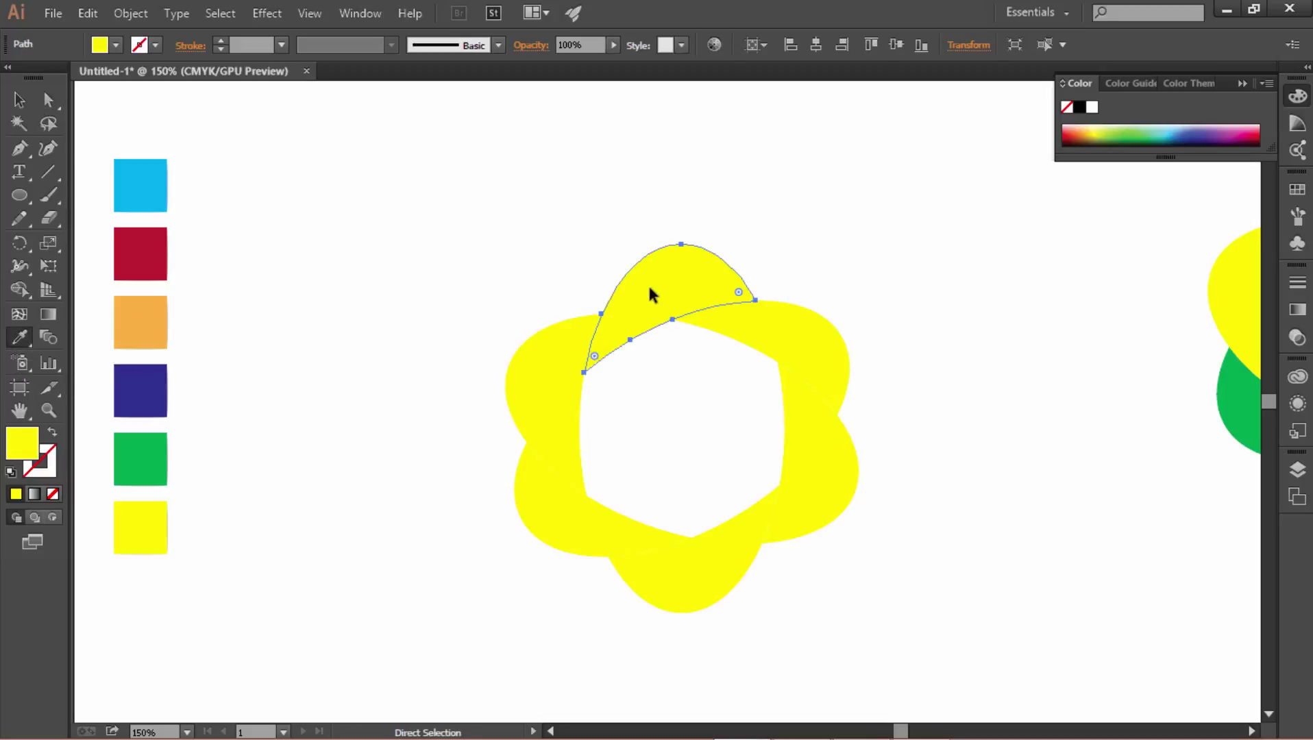
left_click(141, 185)
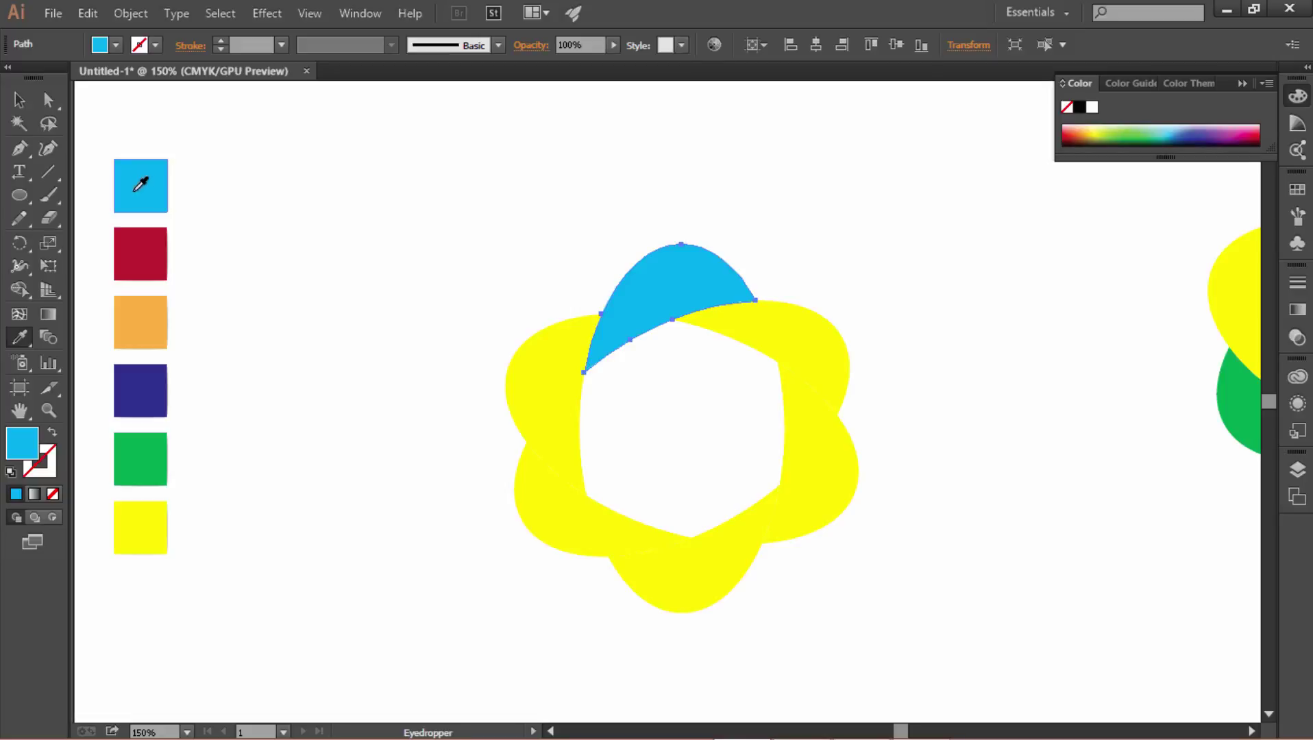
left_click(789, 336, "ctrl")
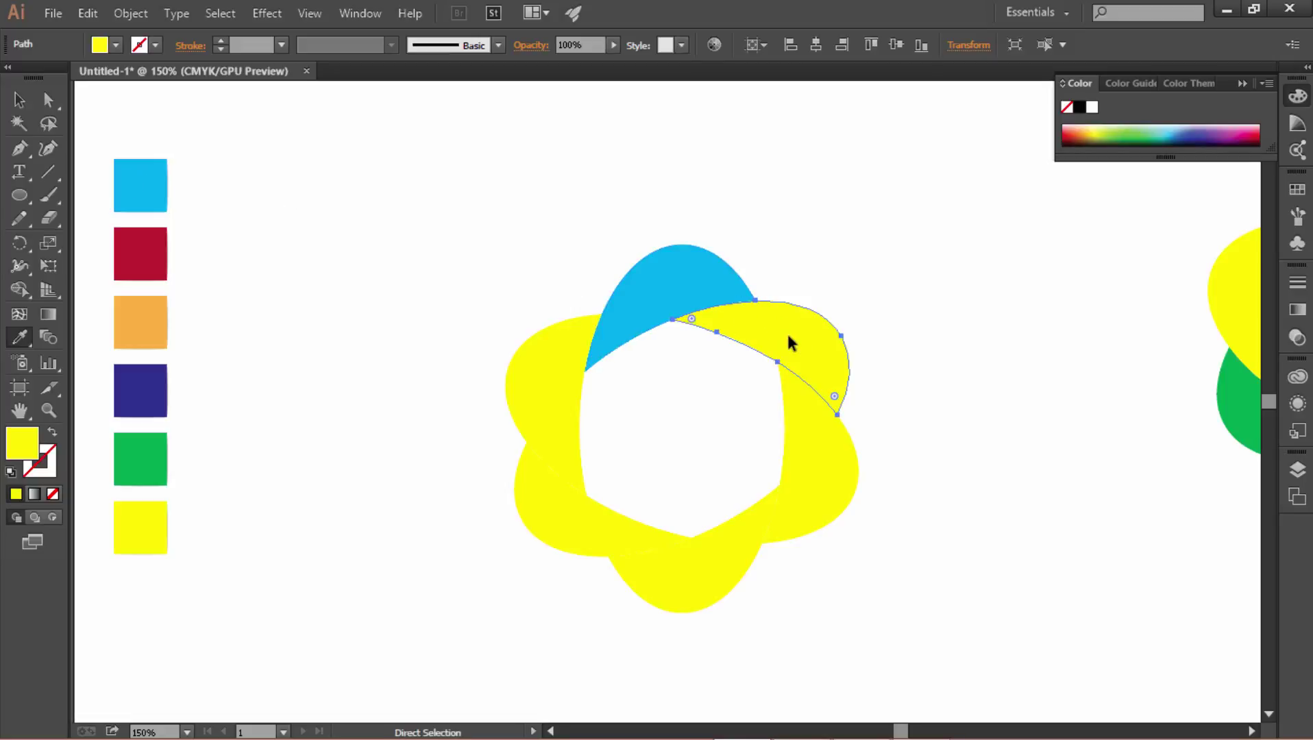
left_click(141, 253)
- Fill the right, bottom and lower-left petals orange, navy and green; select the upper-left petal
left_click(831, 435, "ctrl")
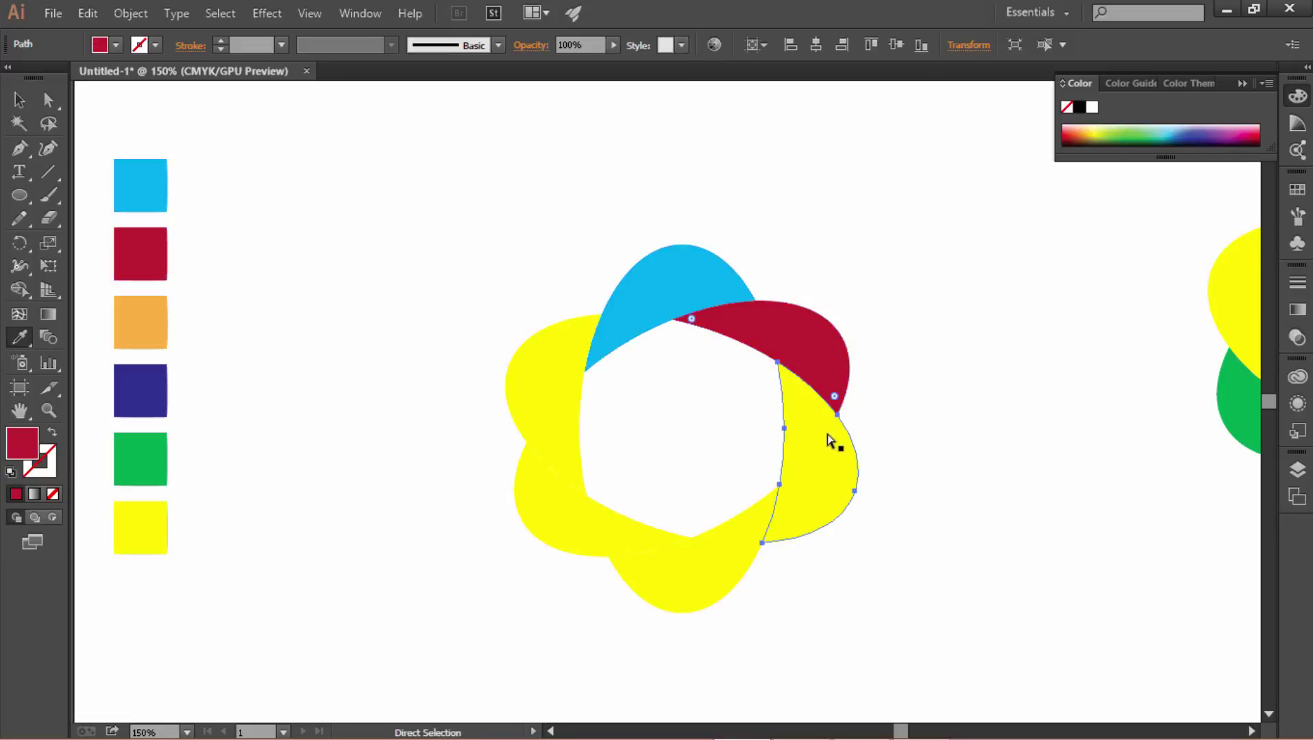
left_click(142, 316)
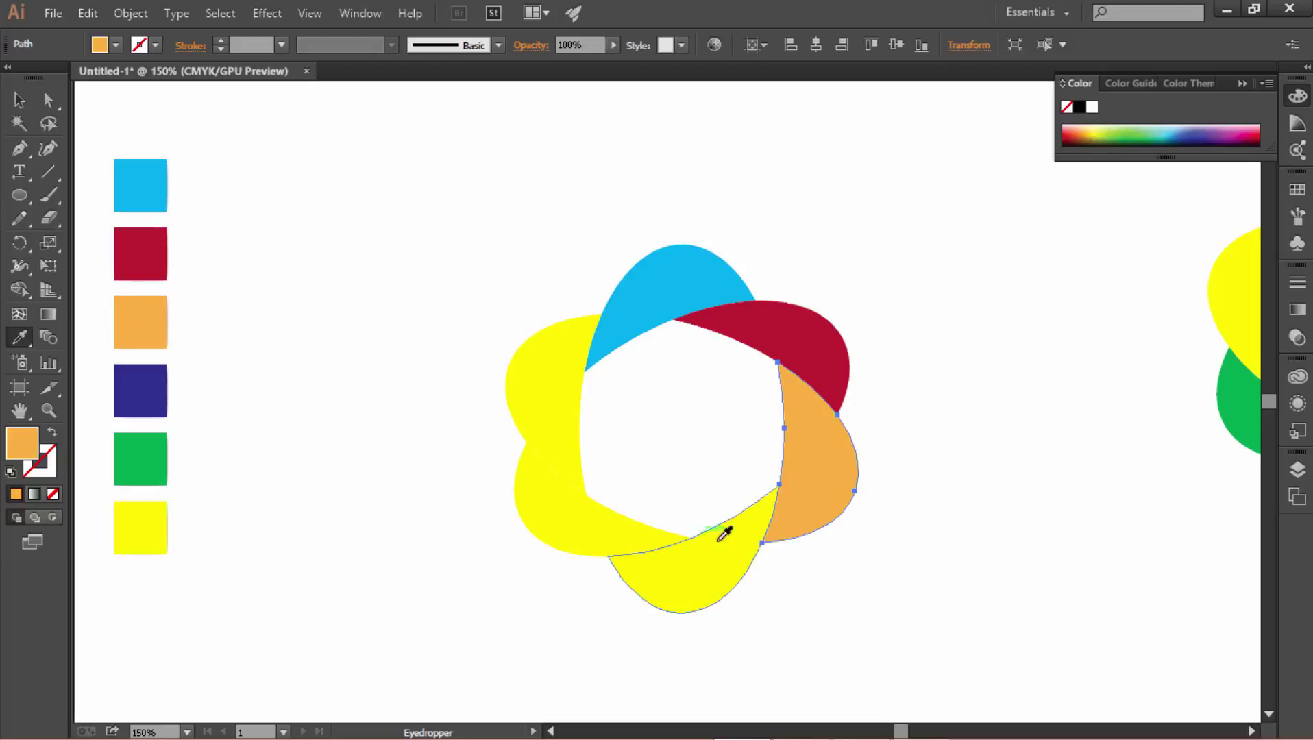
left_click(723, 570, "ctrl")
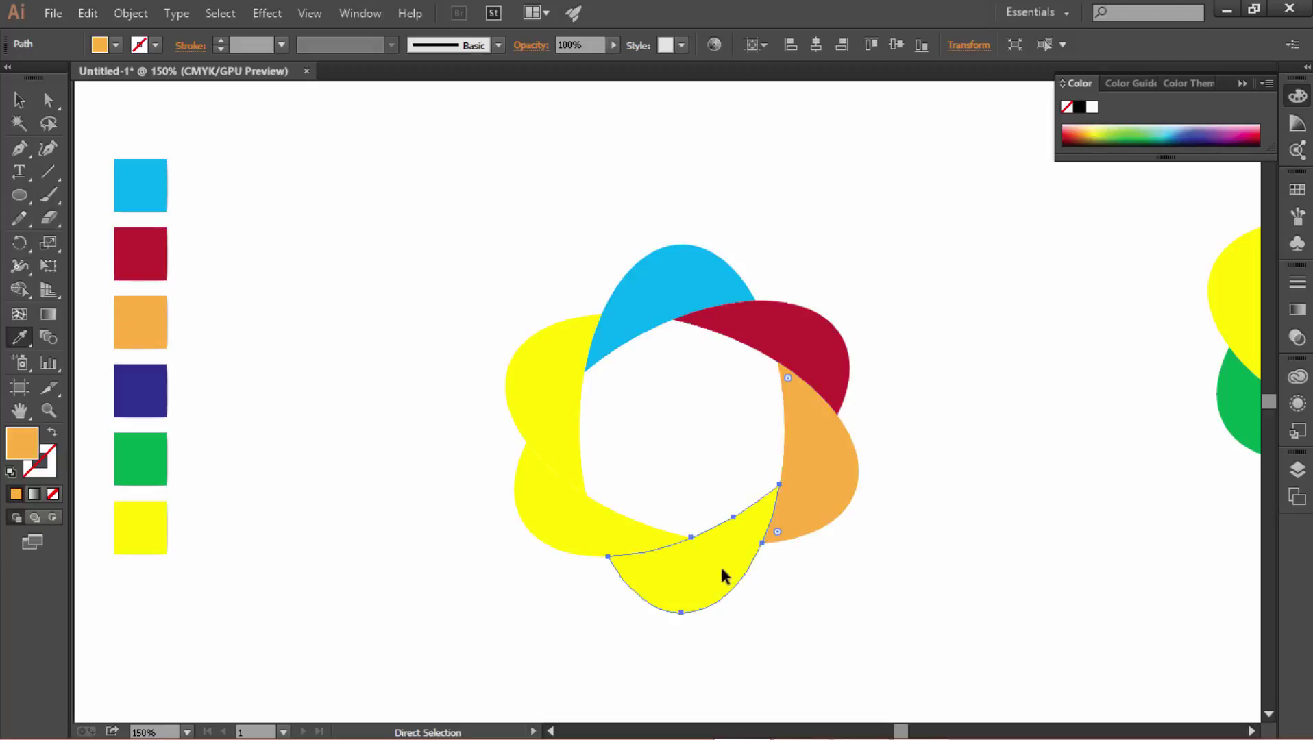
left_click(140, 388)
left_click(615, 521, "ctrl")
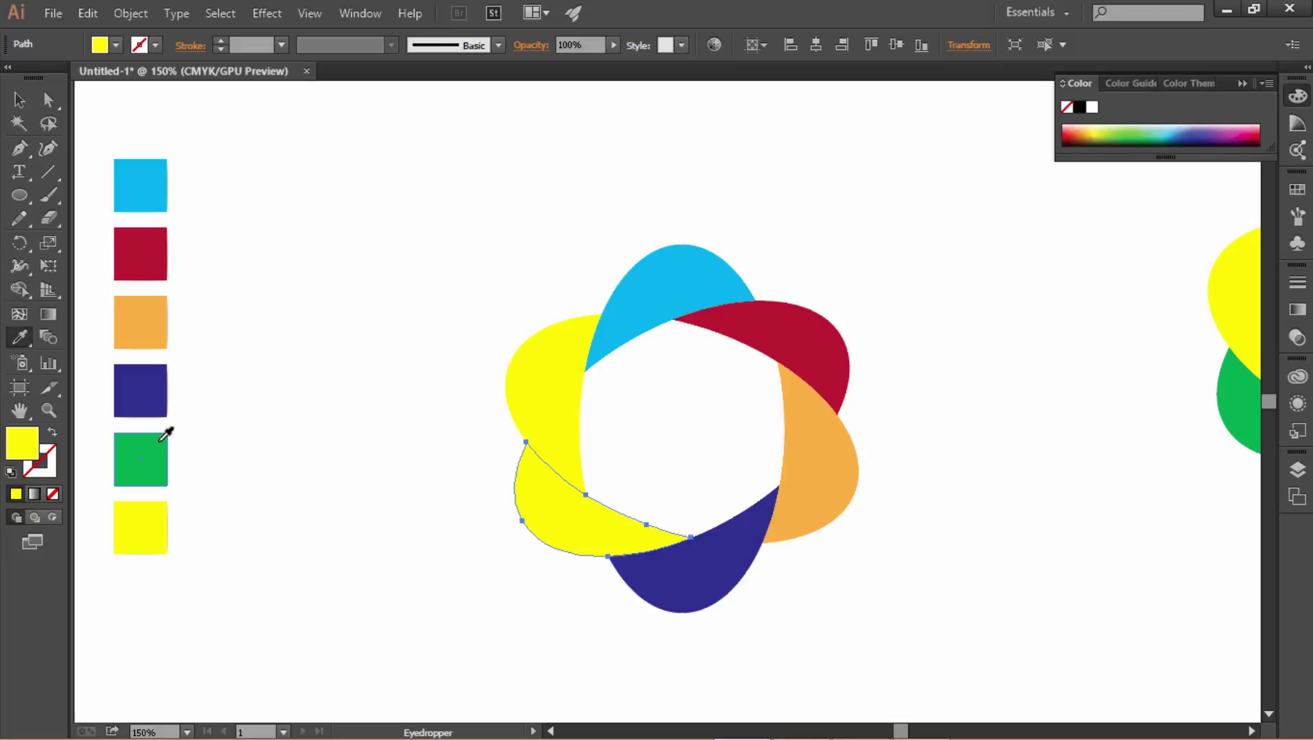
left_click(144, 457)
left_click(550, 381, "ctrl")
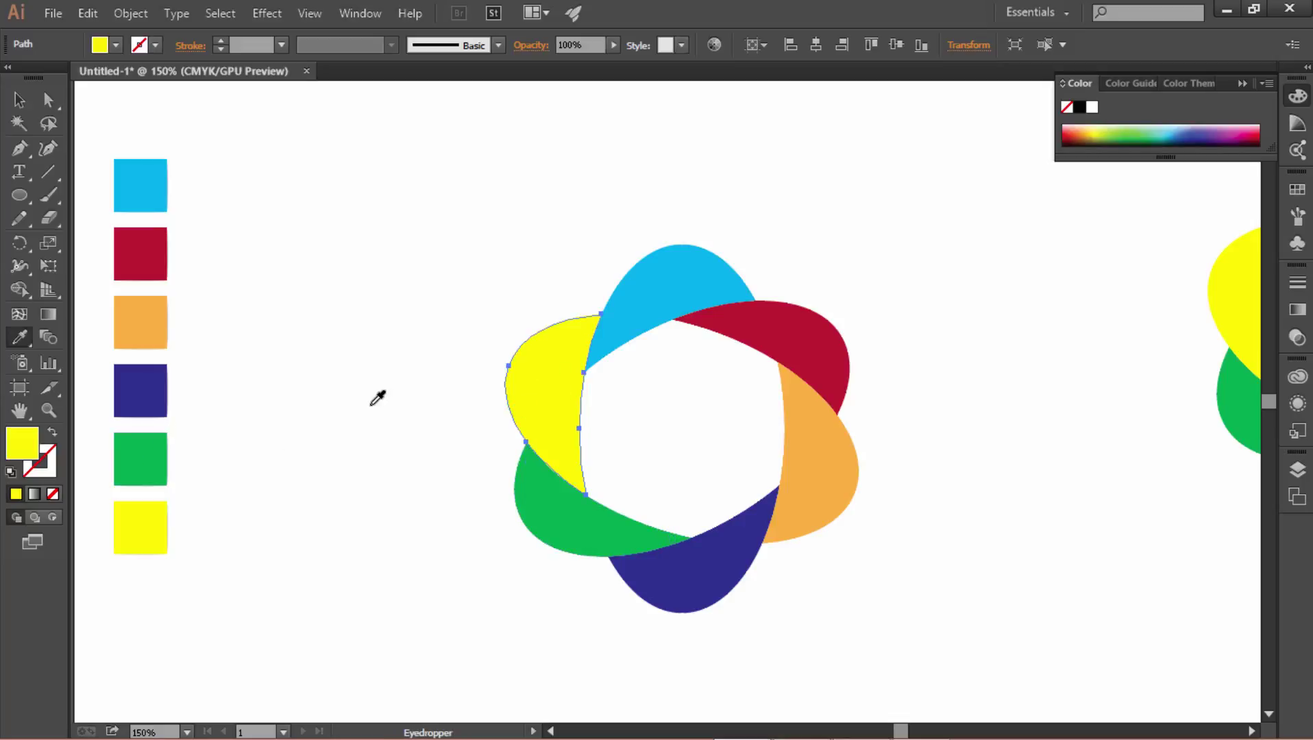